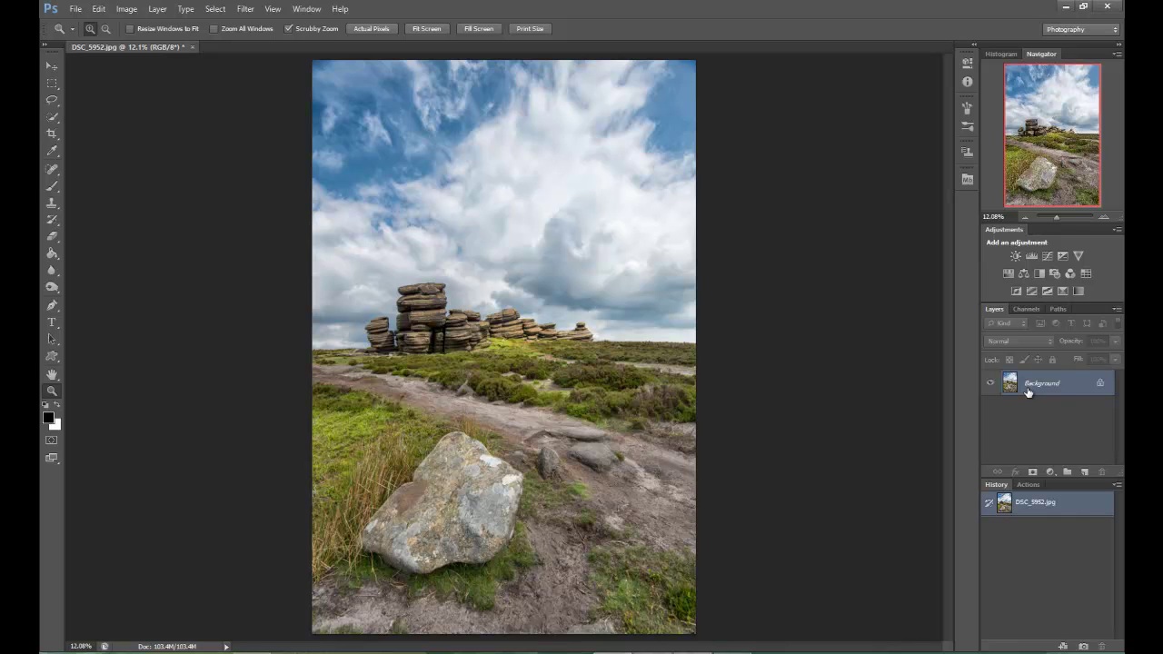
- Duplicate the photo onto Layer 1 with Ctrl+J and switch to the plain Lasso Tool
left_click_drag(1027, 391, 1027, 388)
key("ctrl+j")
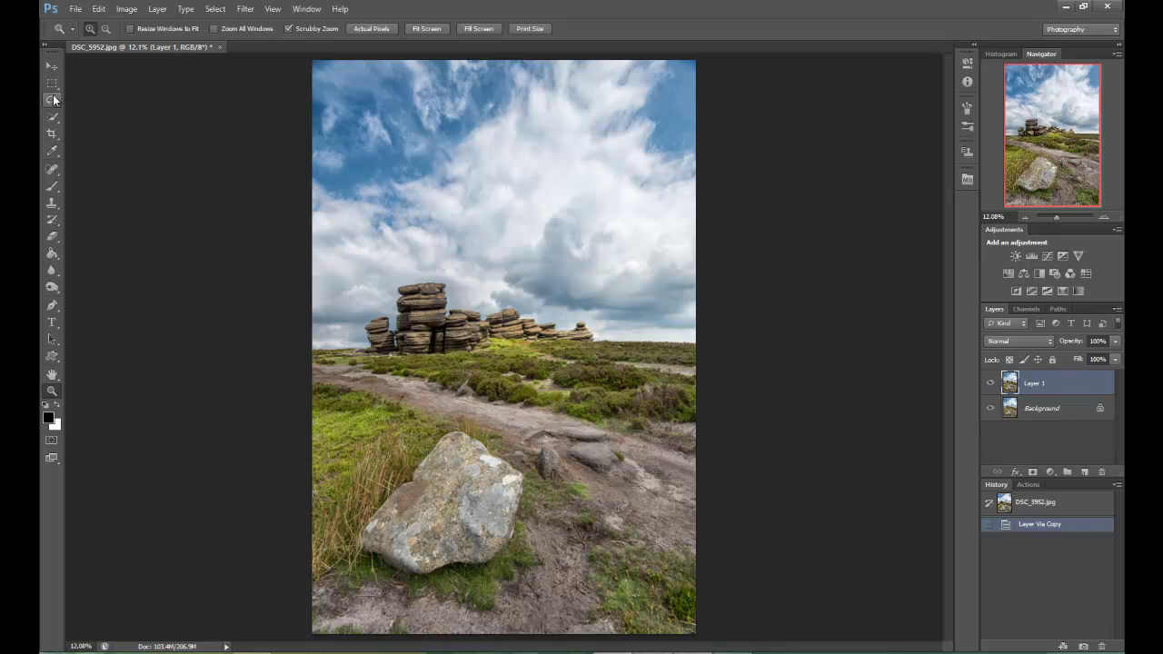
left_click(53, 102)
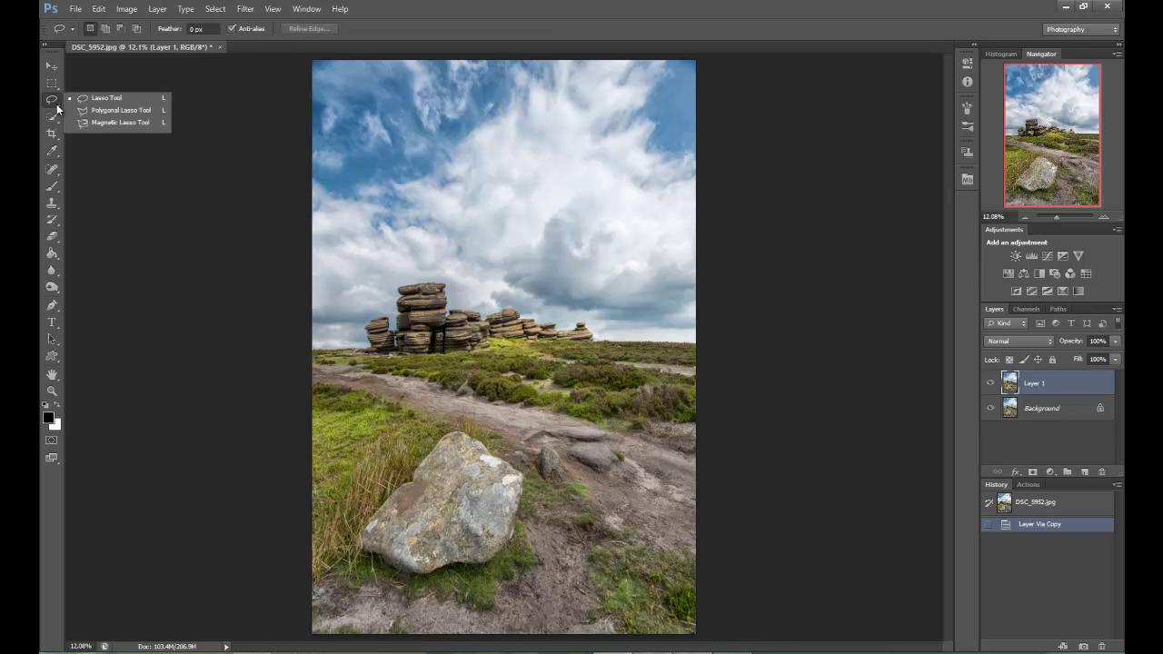
left_click(54, 84)
left_click(55, 65)
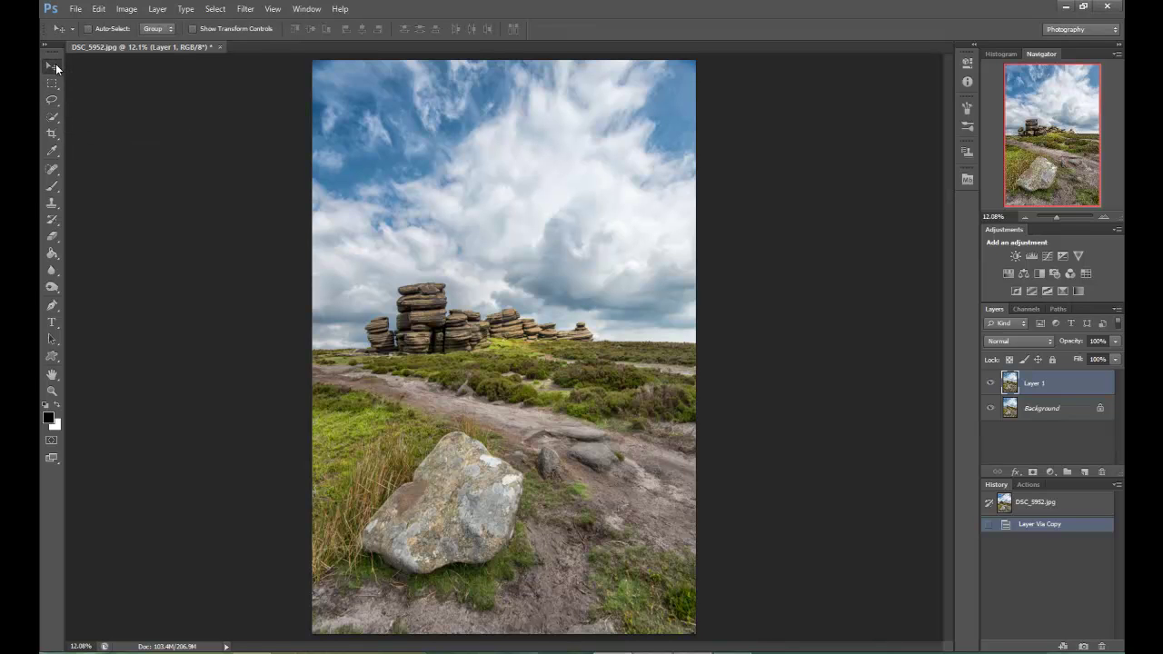
left_click(52, 104)
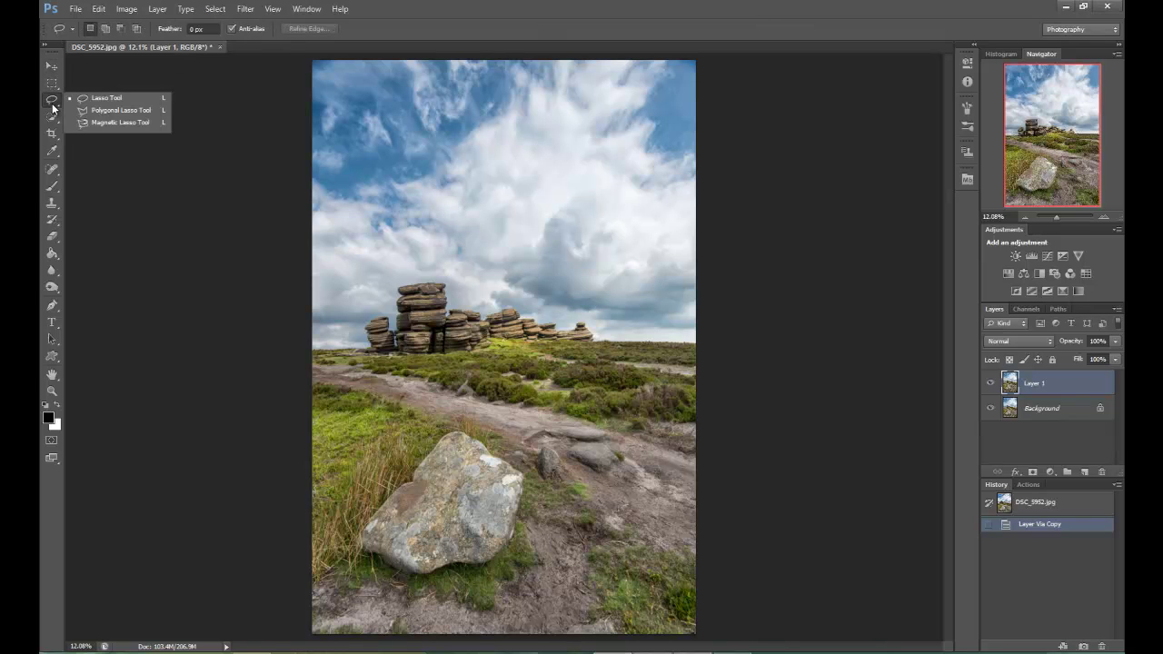
left_click(97, 100)
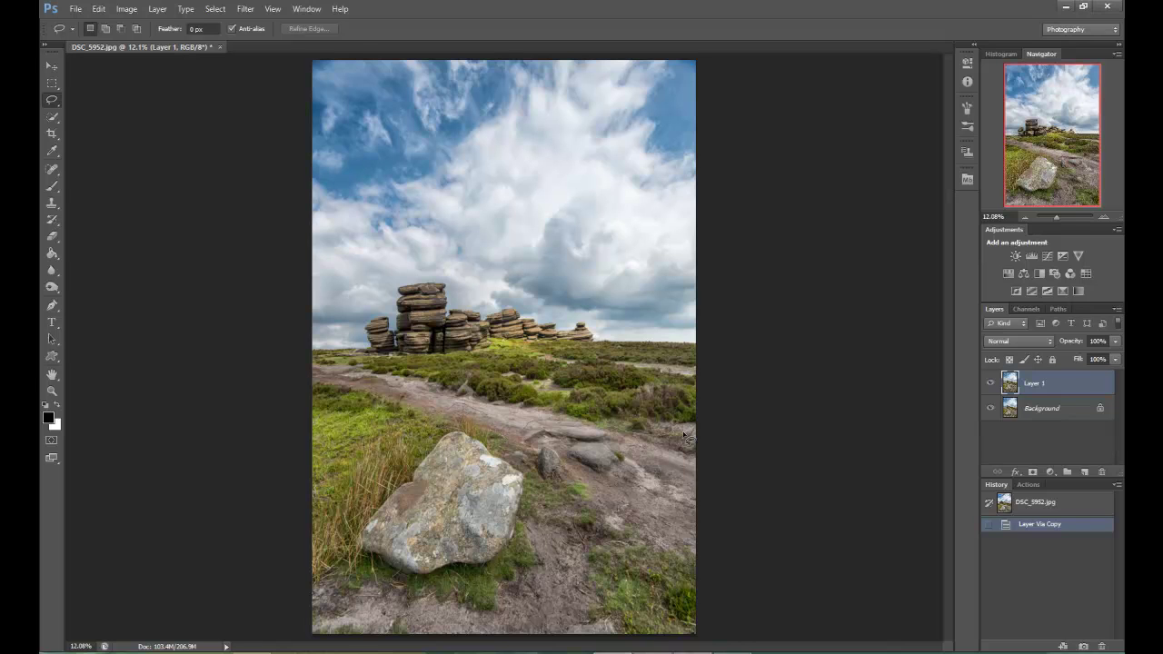
- Lasso the foreground boulder, grass and ground below the path on Layer 1
mouse_move(687, 437)
left_mouse_down()
mouse_move(734, 556)
mouse_move(581, 641)
mouse_move(304, 640)
mouse_move(257, 538)
mouse_move(285, 457)
mouse_move(325, 439)
left_mouse_up()
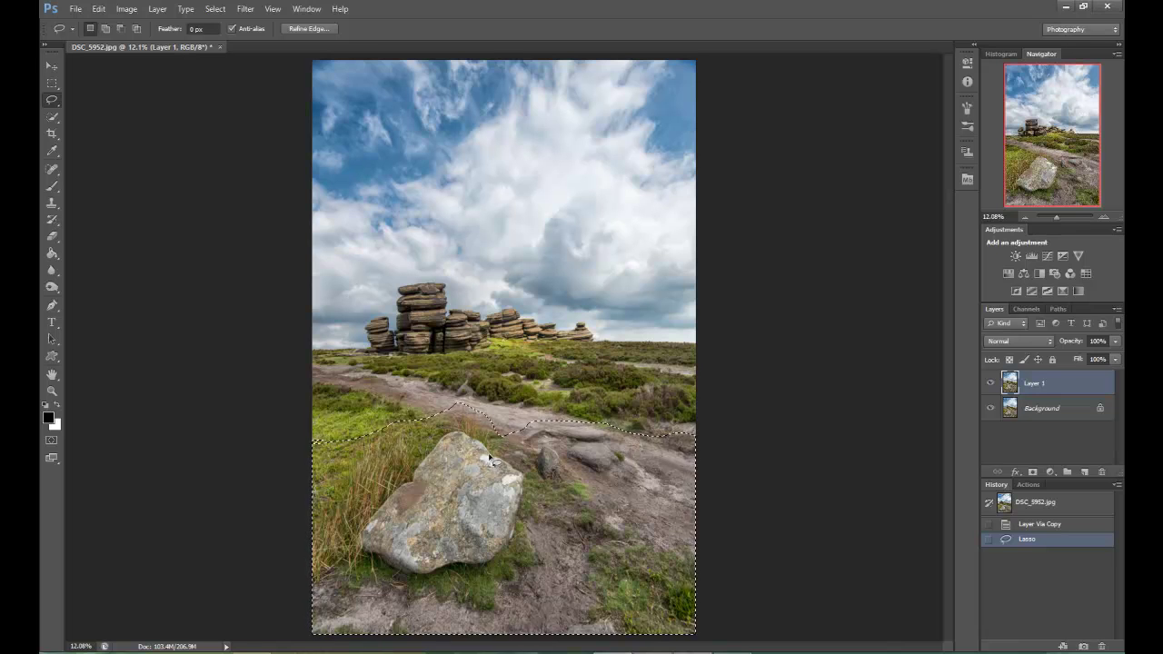
- Apply Unsharp Mask to the foreground selection: Amount 145%, Radius 0.9 px, Threshold 4 levels
left_click(246, 9)
mouse_move(299, 198)
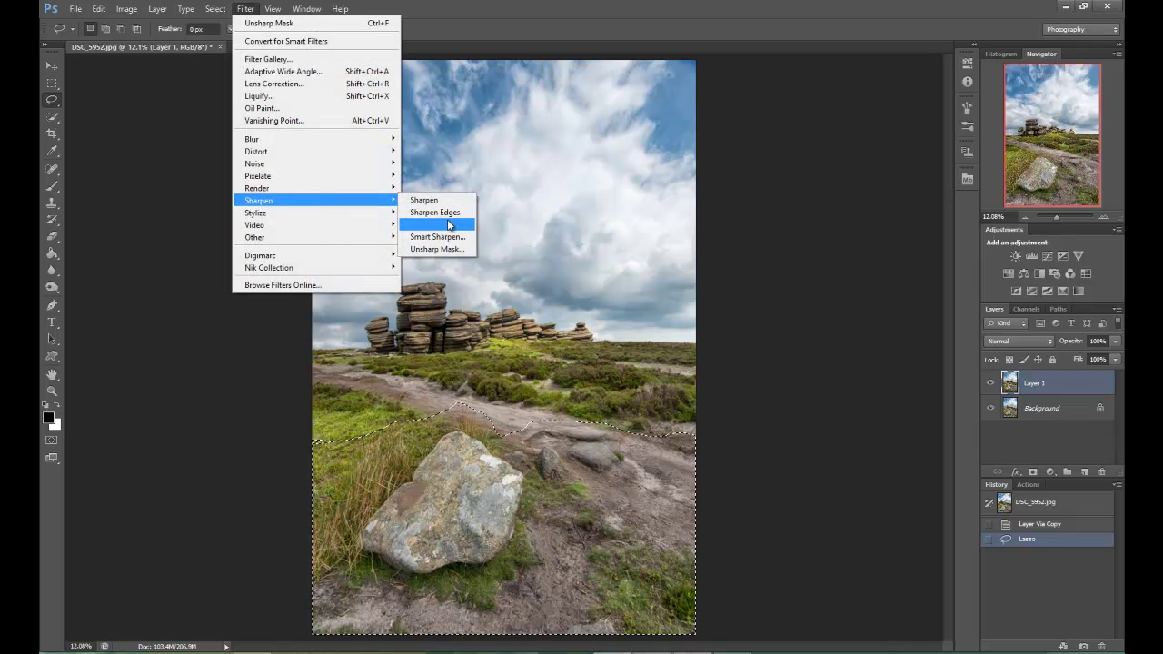
left_click(446, 252)
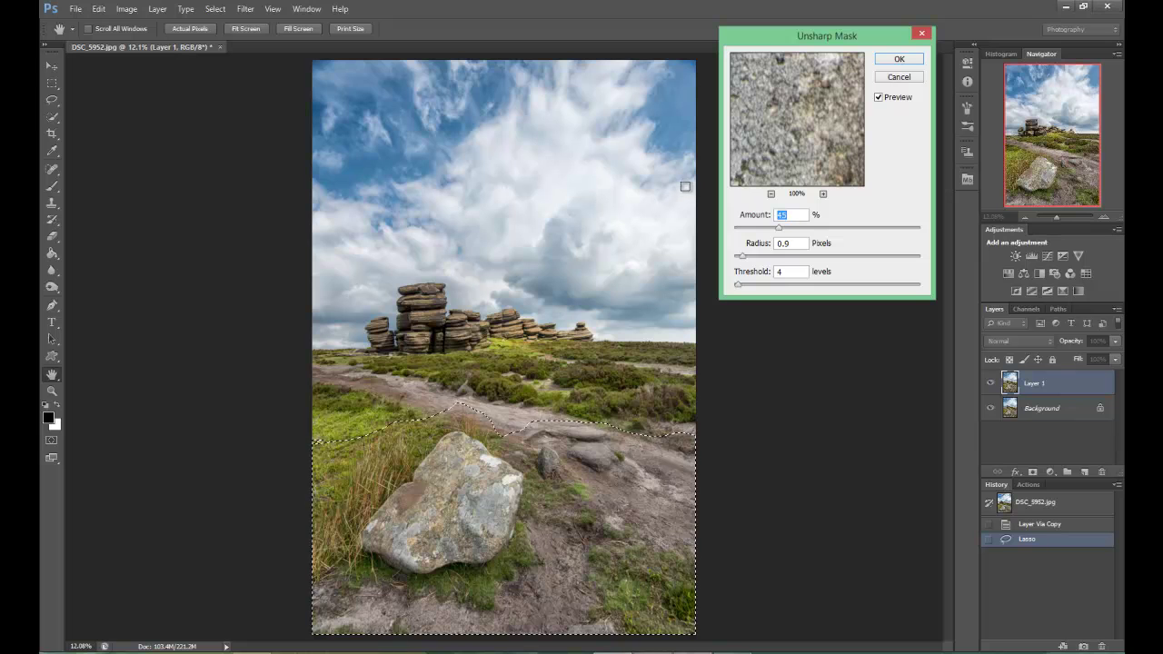
key("Down")
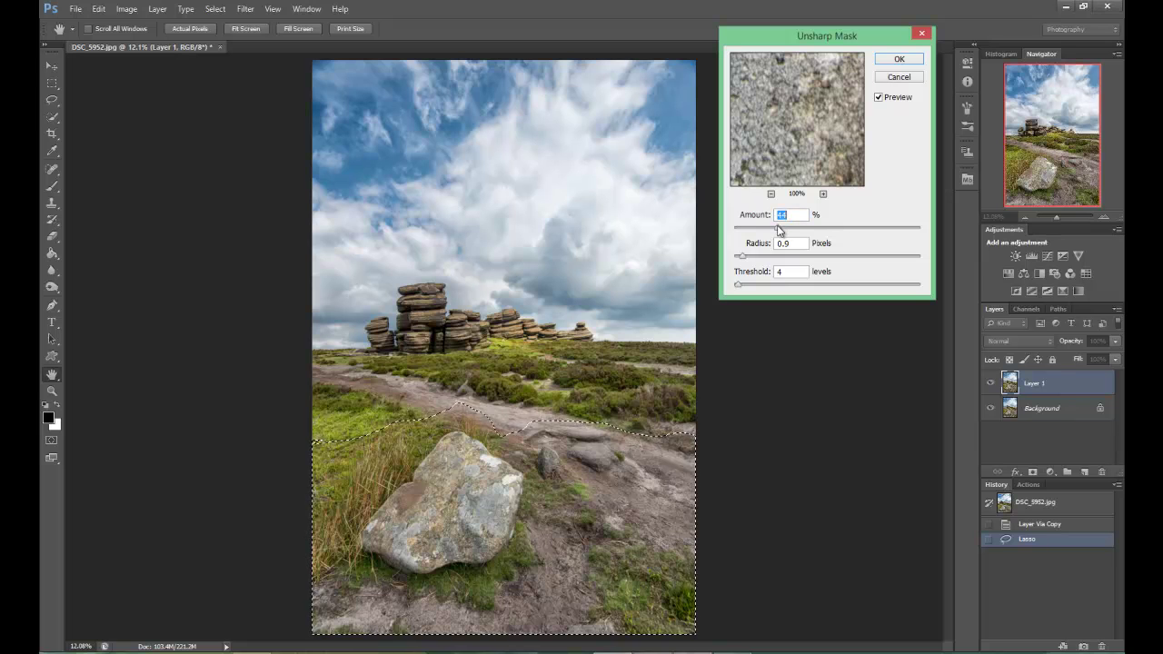
left_click_drag(777, 229, 857, 223)
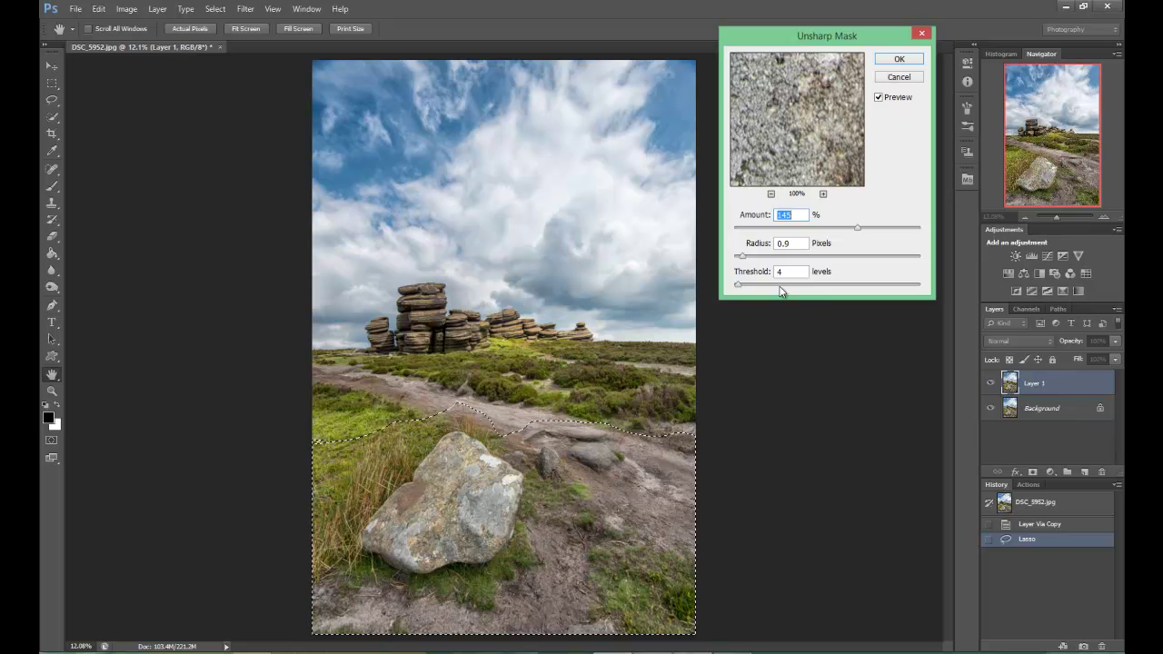
left_click(909, 61)
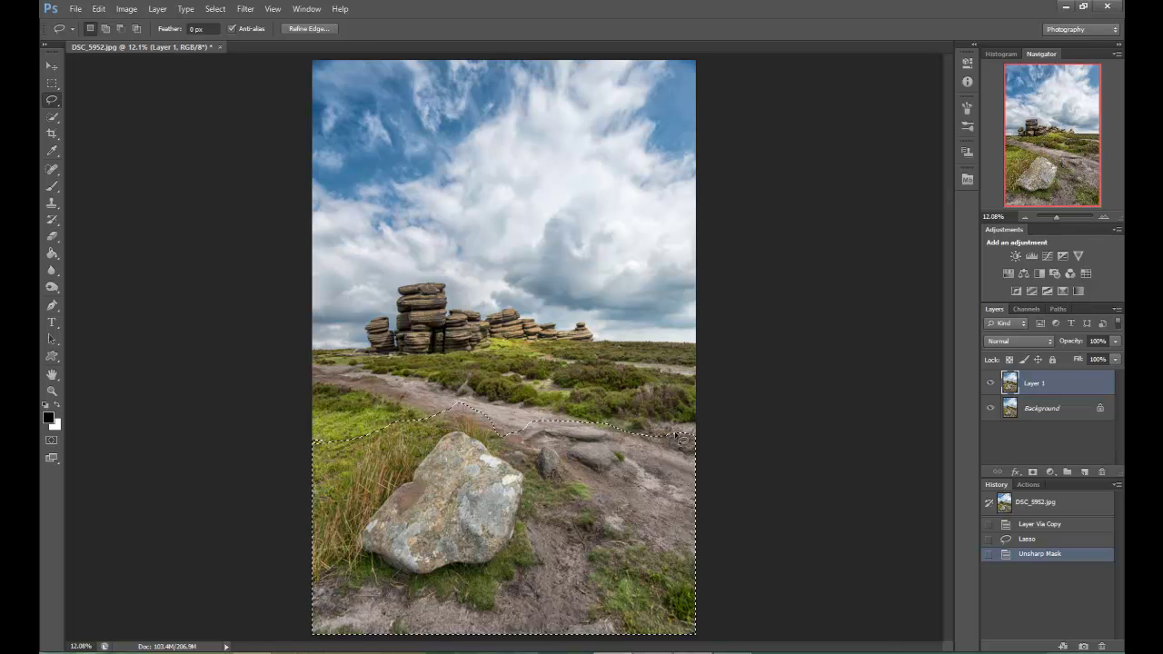
- Feather the foreground selection's edge to 139 px using Refine Edge
left_click(306, 29)
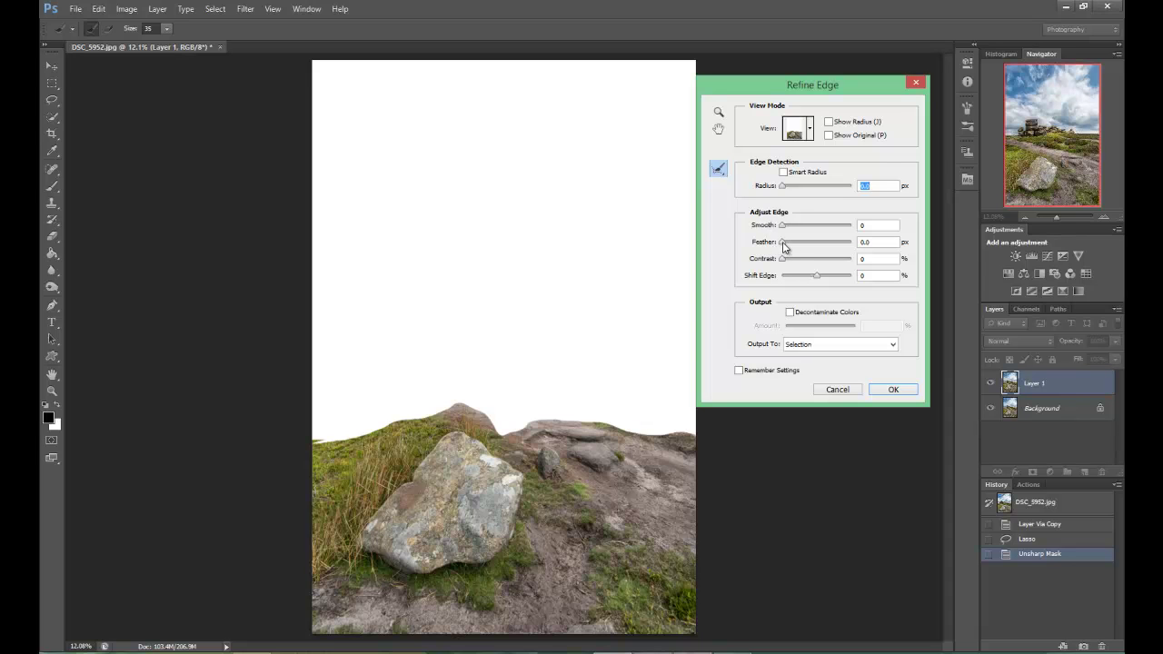
left_click(784, 247)
left_click_drag(783, 241, 834, 239)
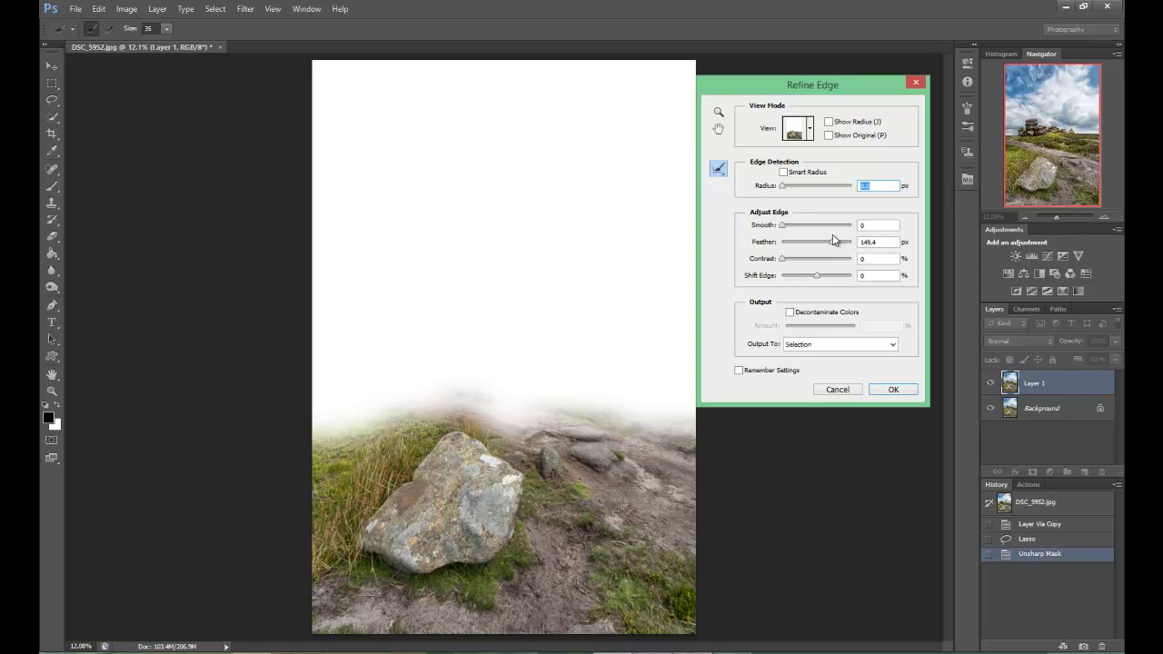
left_click(832, 240)
left_click(906, 390)
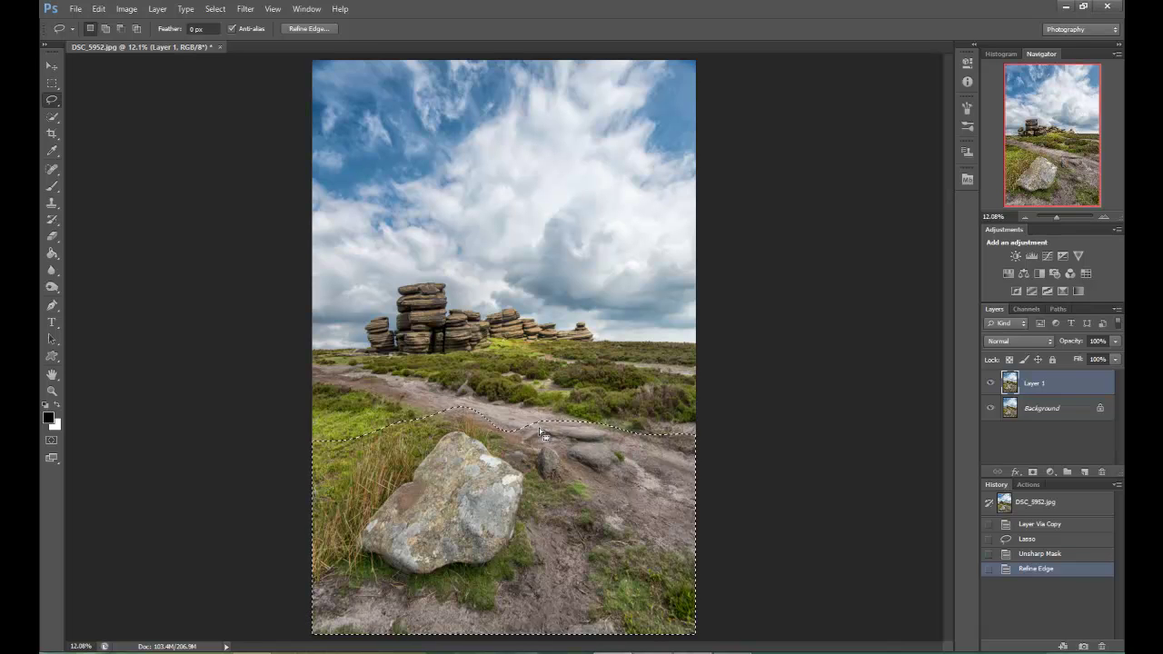
left_click(223, 14)
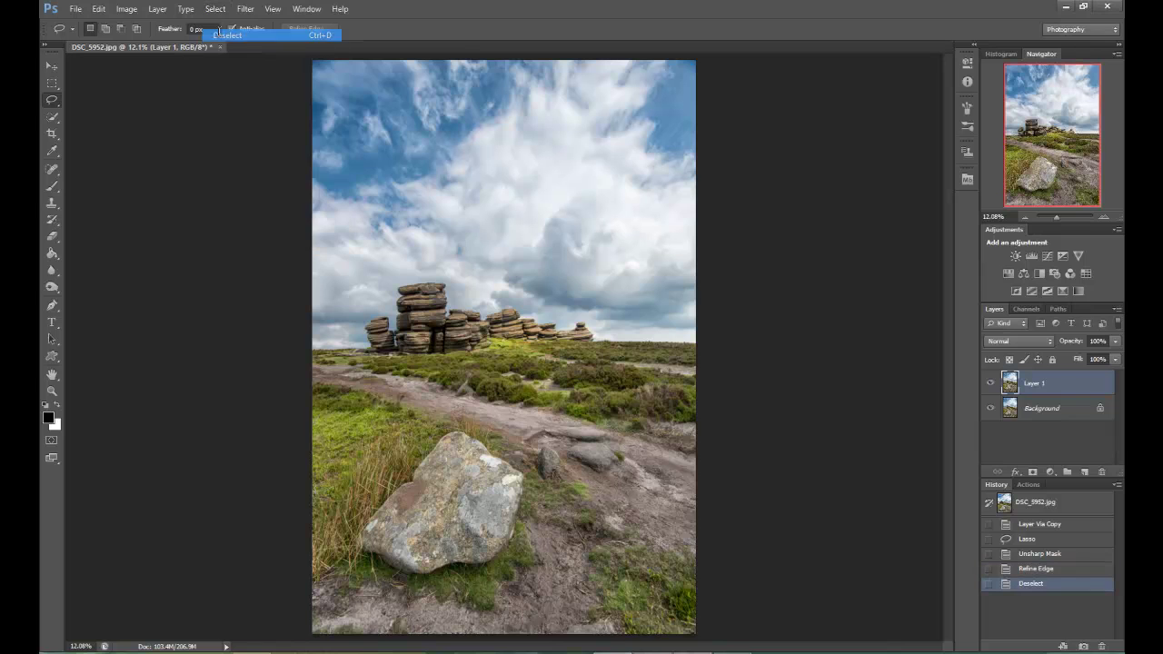
left_click(219, 36)
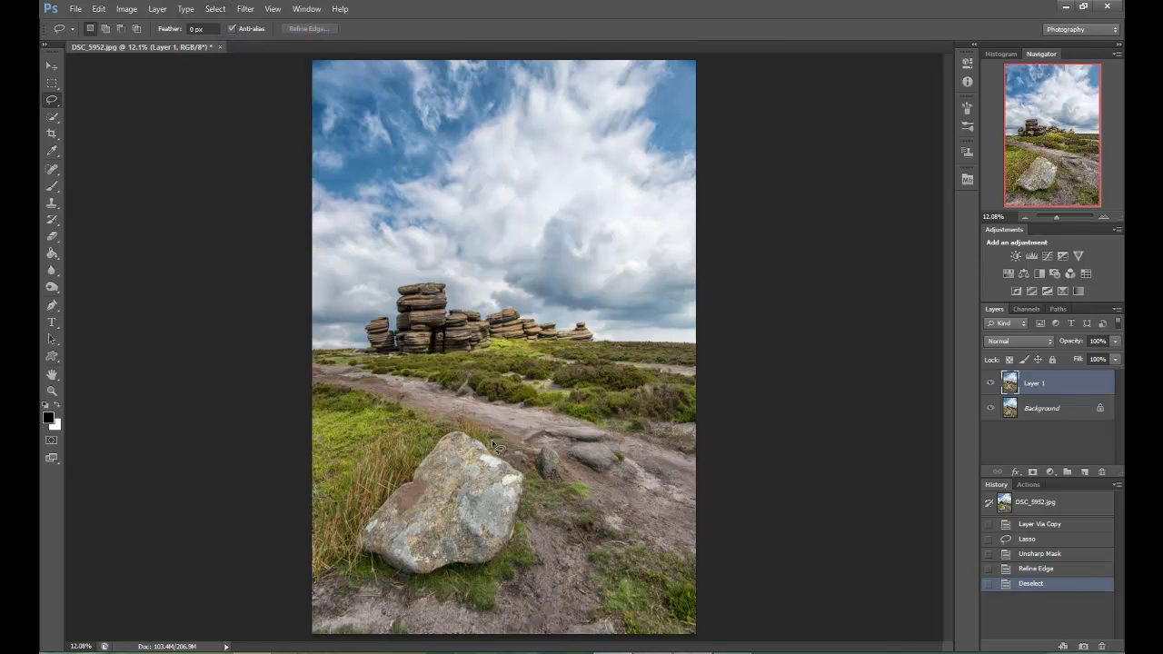
left_click(51, 390)
left_click_drag(458, 461, 523, 327)
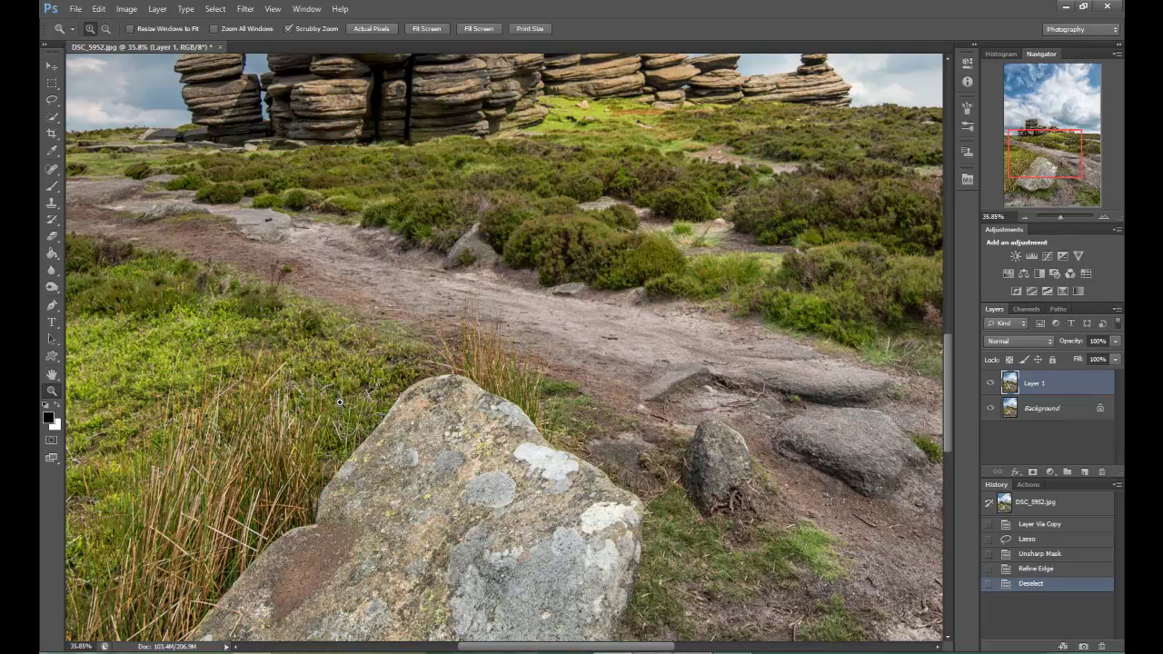
left_click_drag(946, 380, 945, 421)
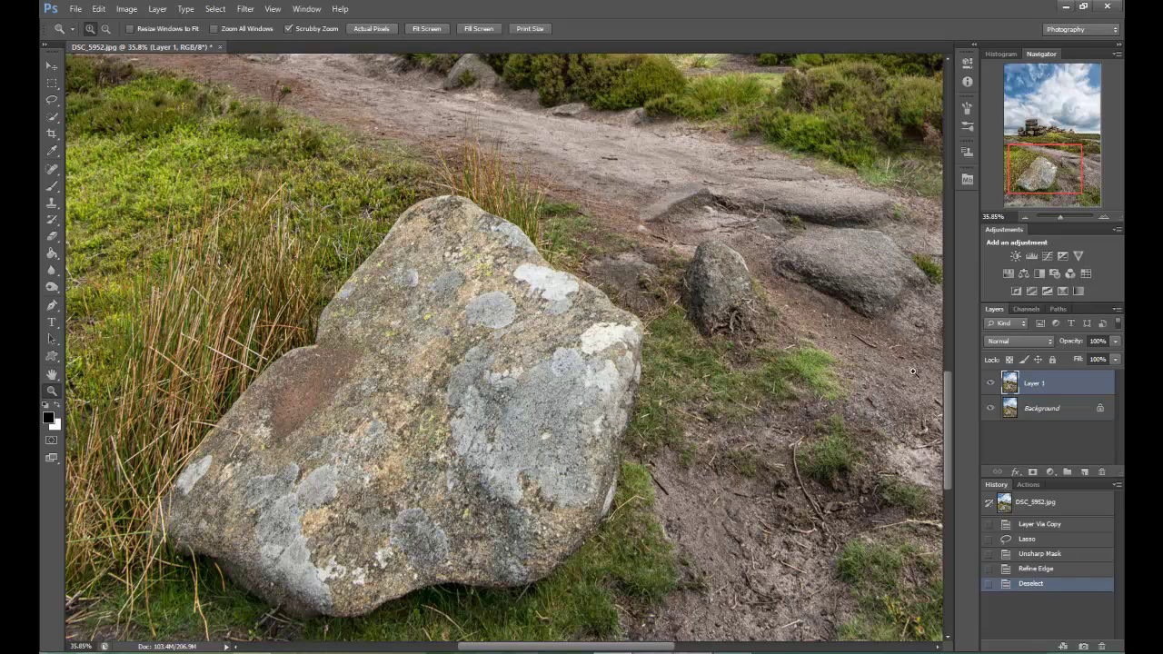
left_click_drag(948, 399, 942, 330)
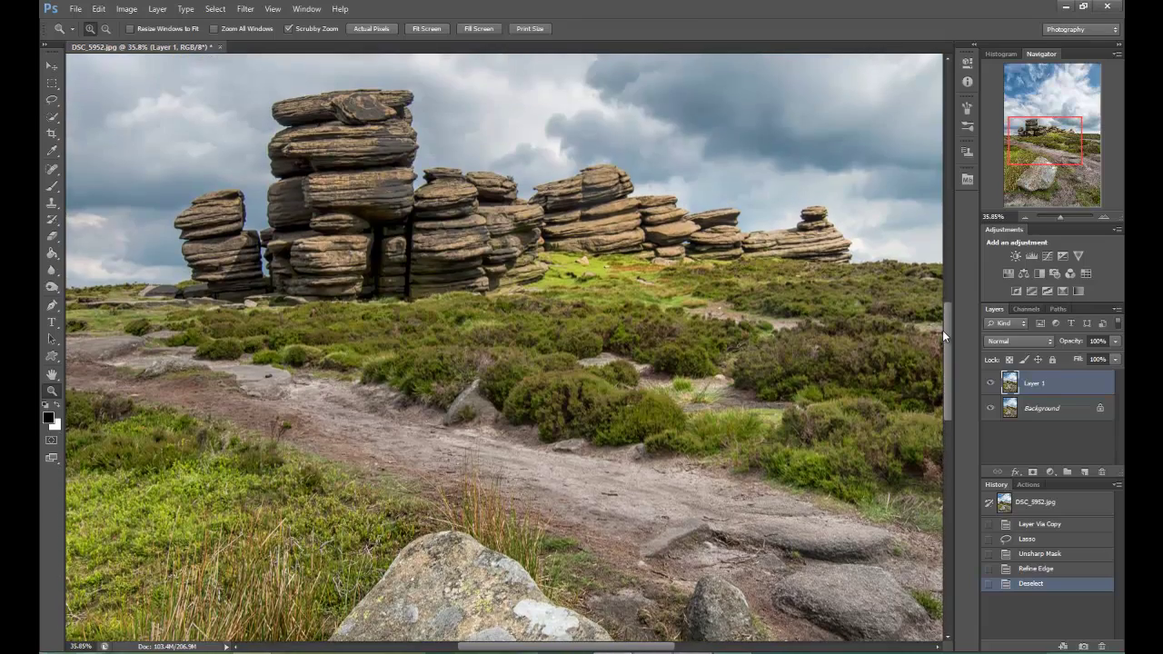
- Fit the photo on screen and flatten all layers into one Background
left_click(443, 29)
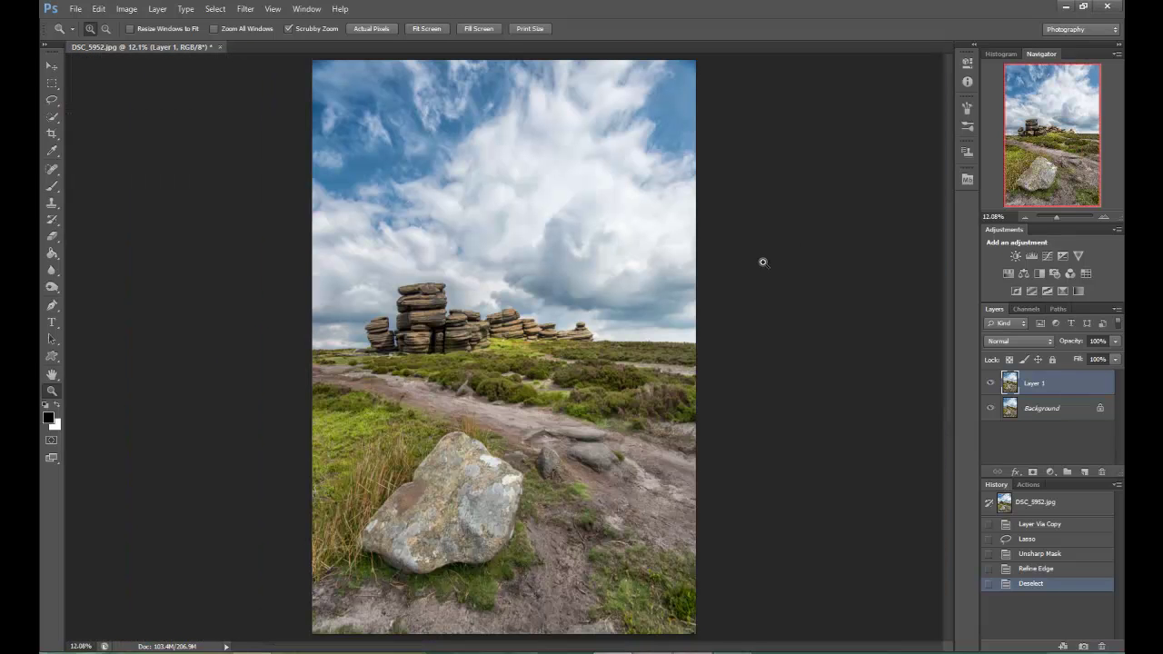
right_click(1064, 388)
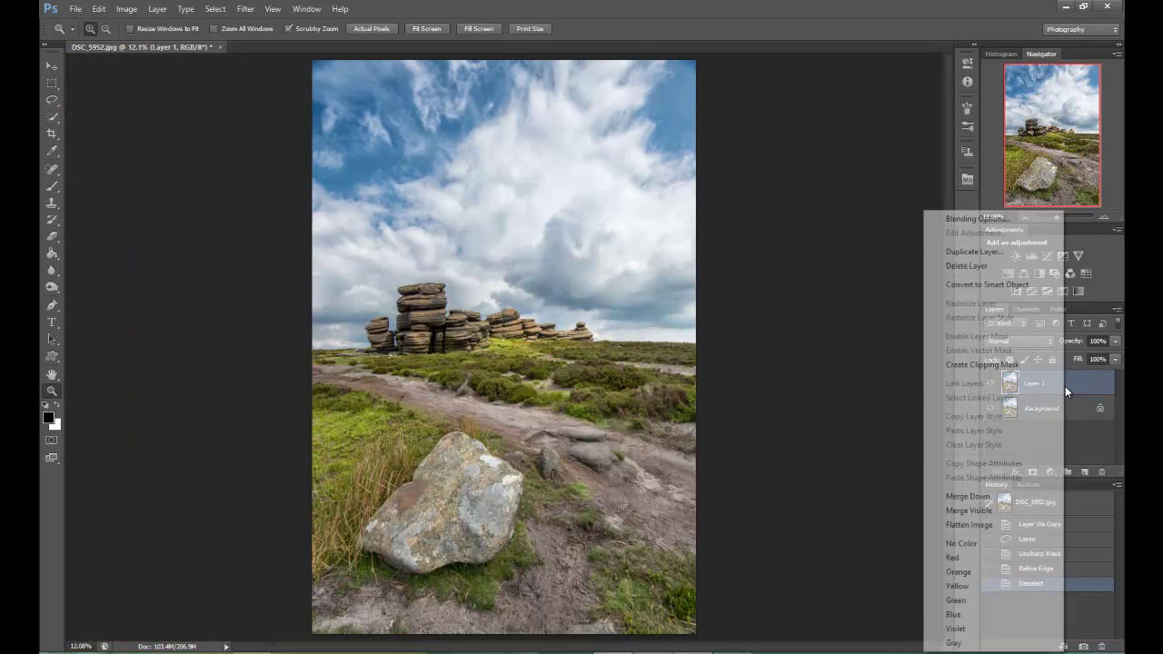
left_click(1007, 524)
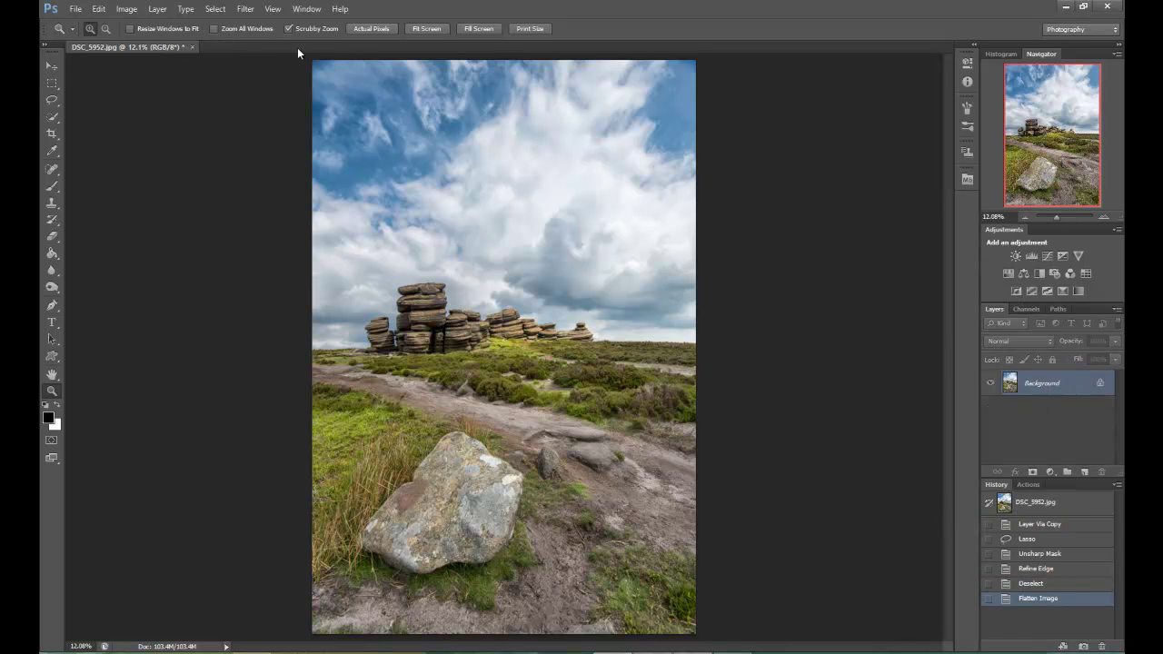
- Sharpen the whole photo with Unsharp Mask at Amount 45, Radius 0.9, Threshold 4
left_click(245, 9)
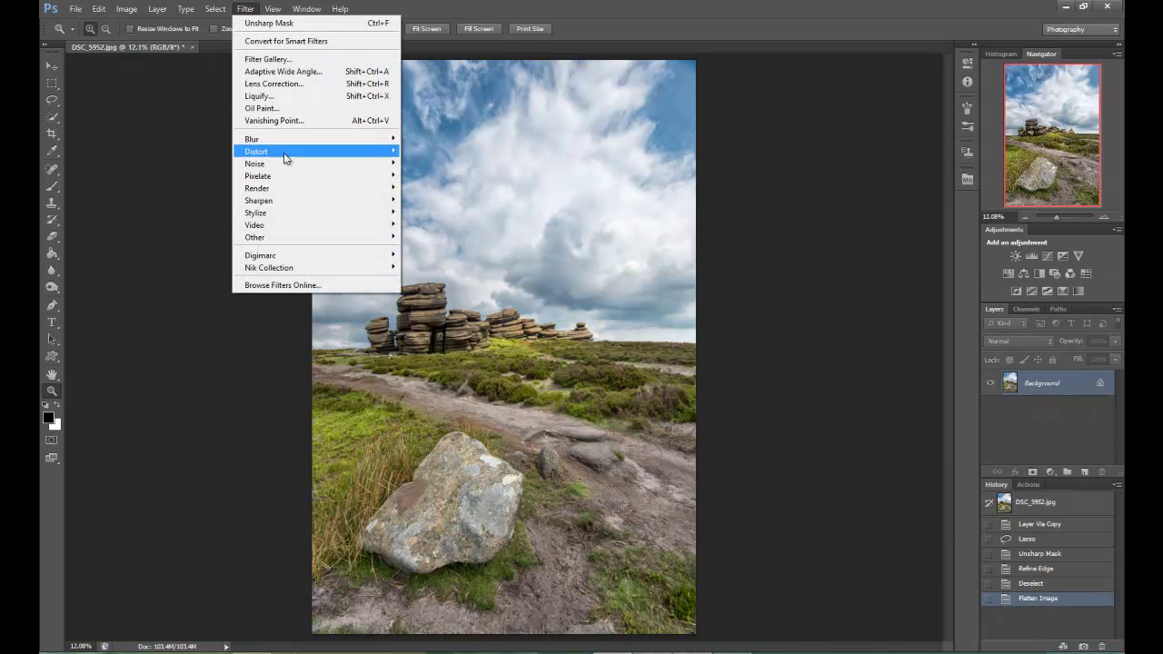
mouse_move(299, 203)
left_click(425, 249)
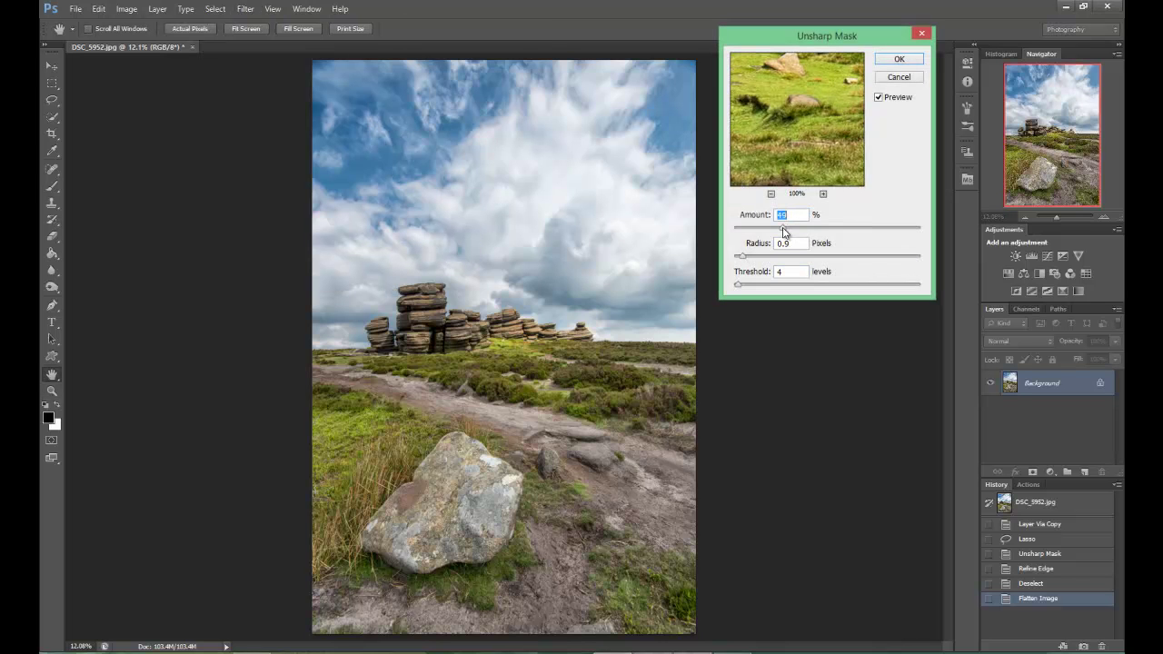
left_click_drag(780, 228, 778, 228)
left_click(898, 59)
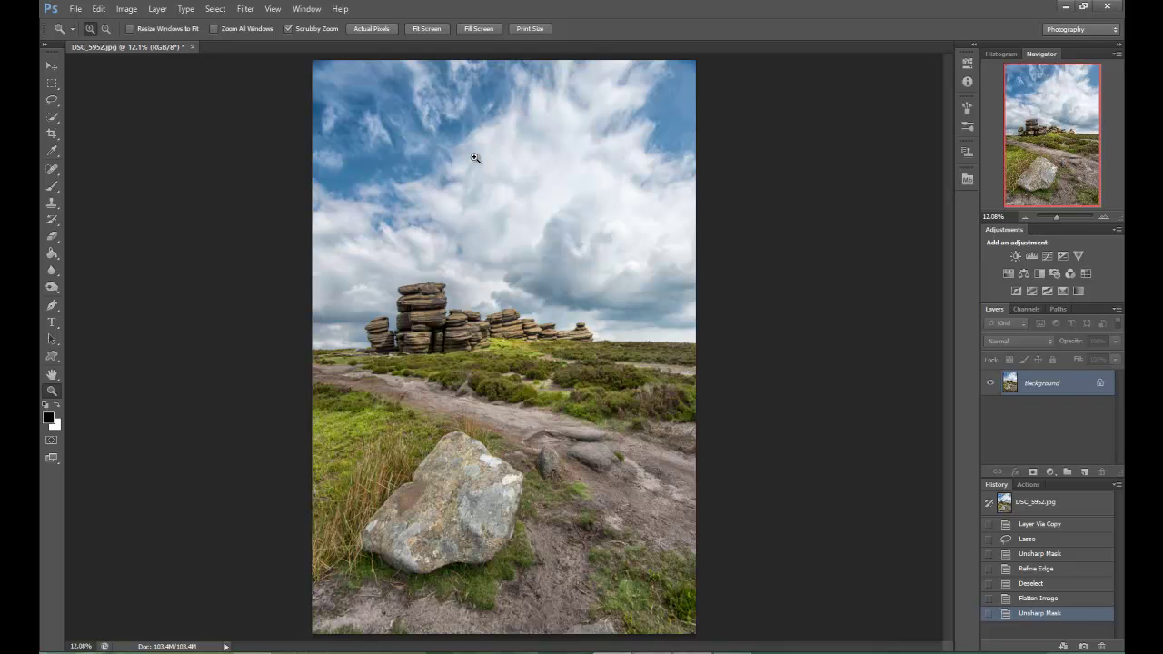
left_click_drag(463, 465, 461, 437)
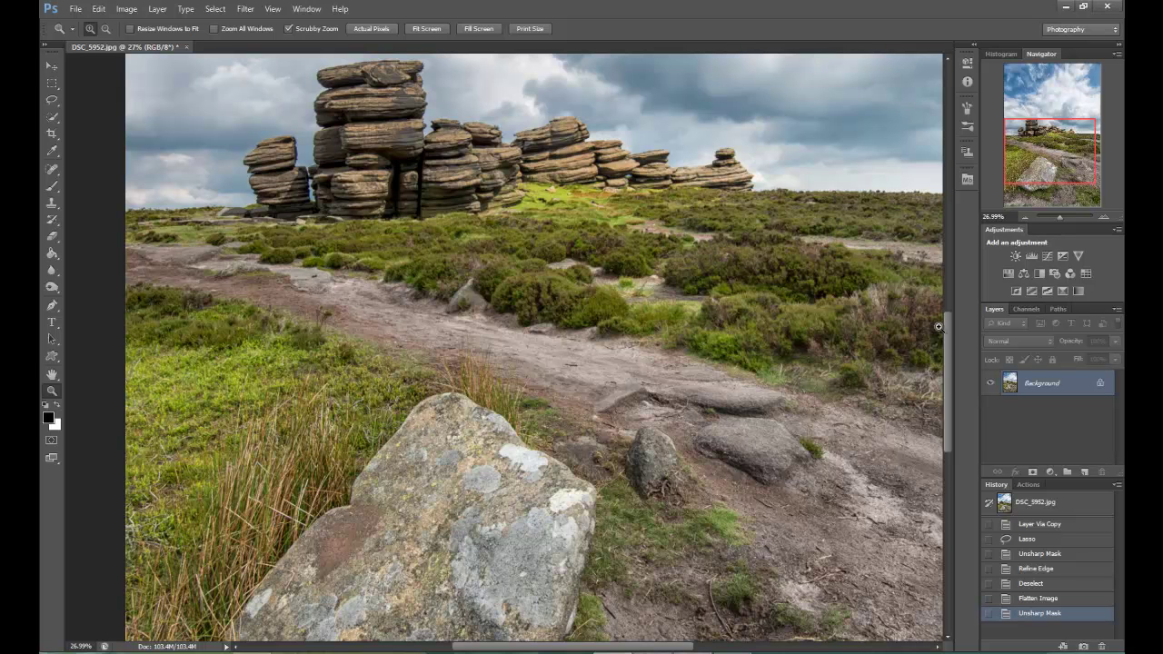
scroll(947, 336, "down", 3)
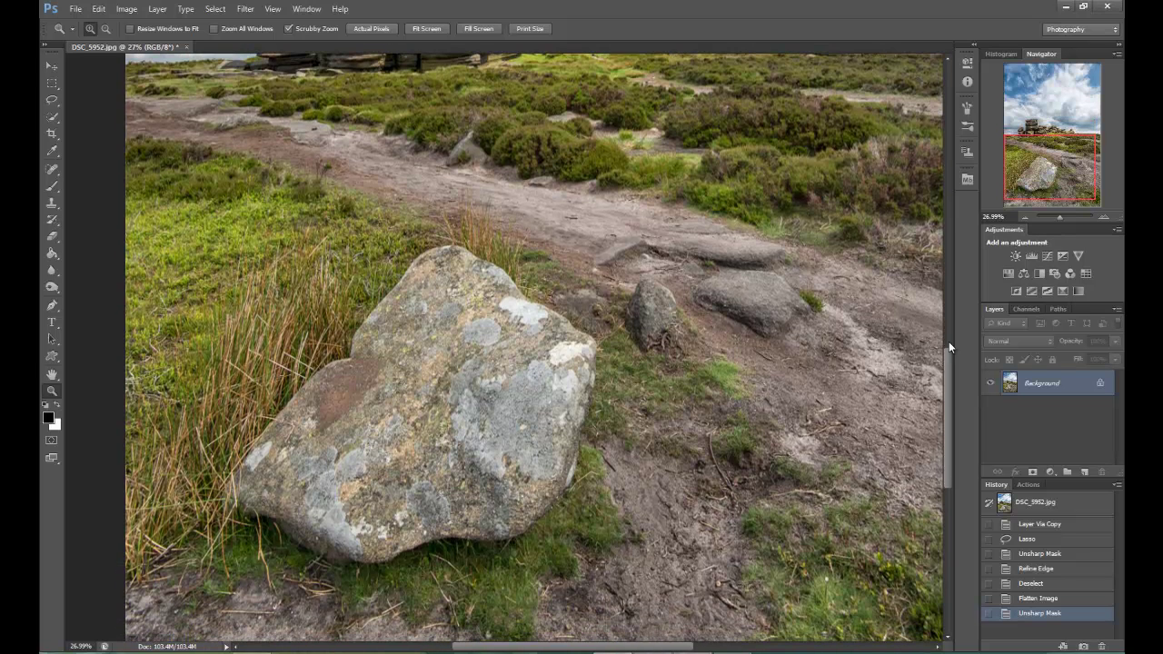
left_click_drag(947, 377, 950, 411)
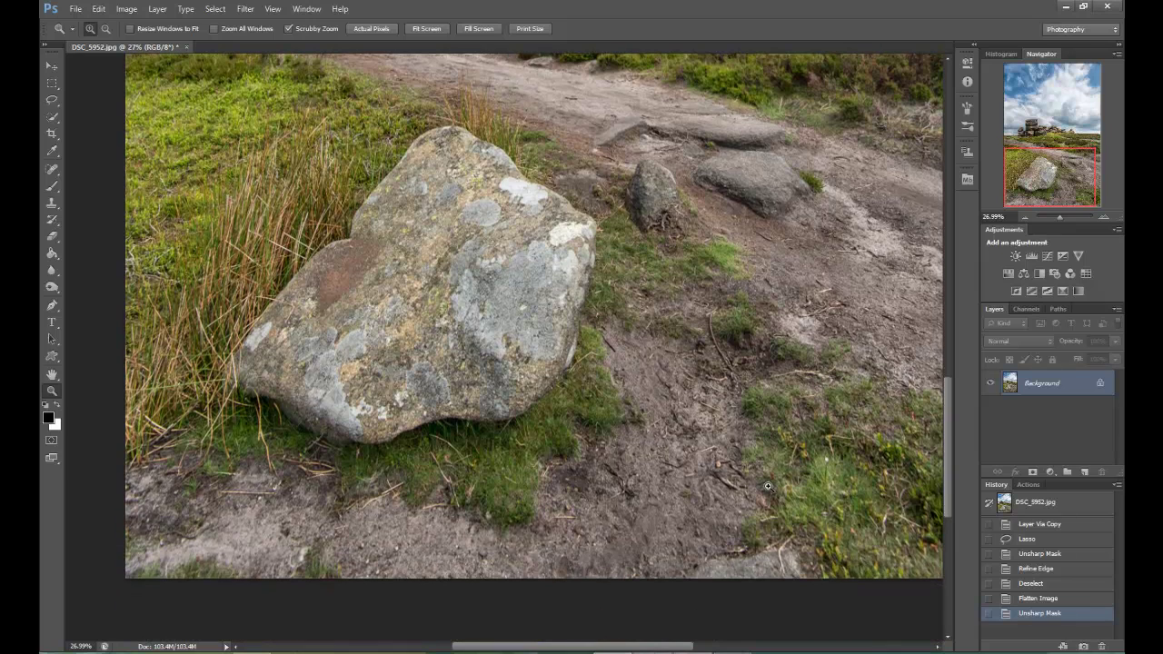
left_click_drag(944, 445, 948, 314)
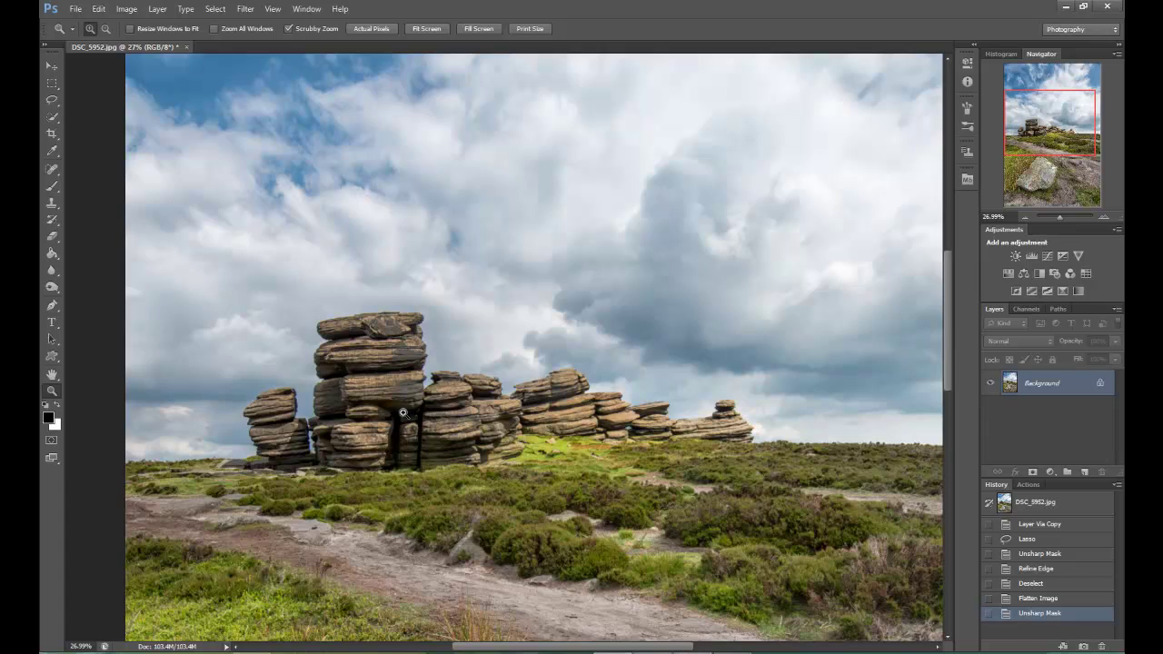
left_click(462, 412)
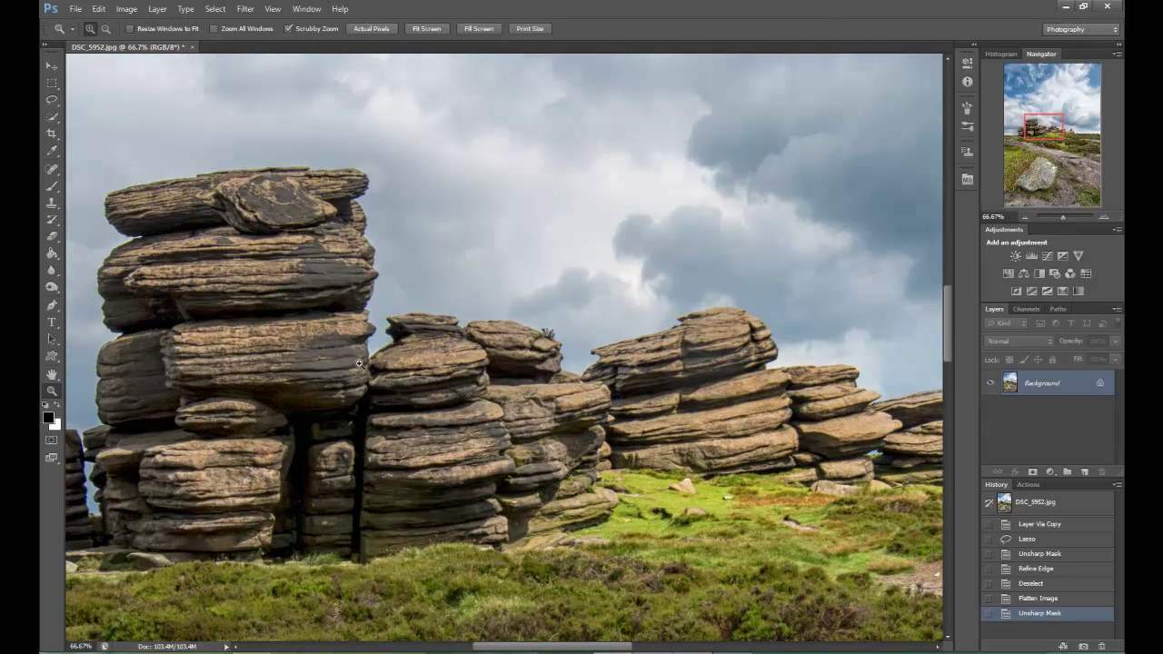
left_click(426, 28)
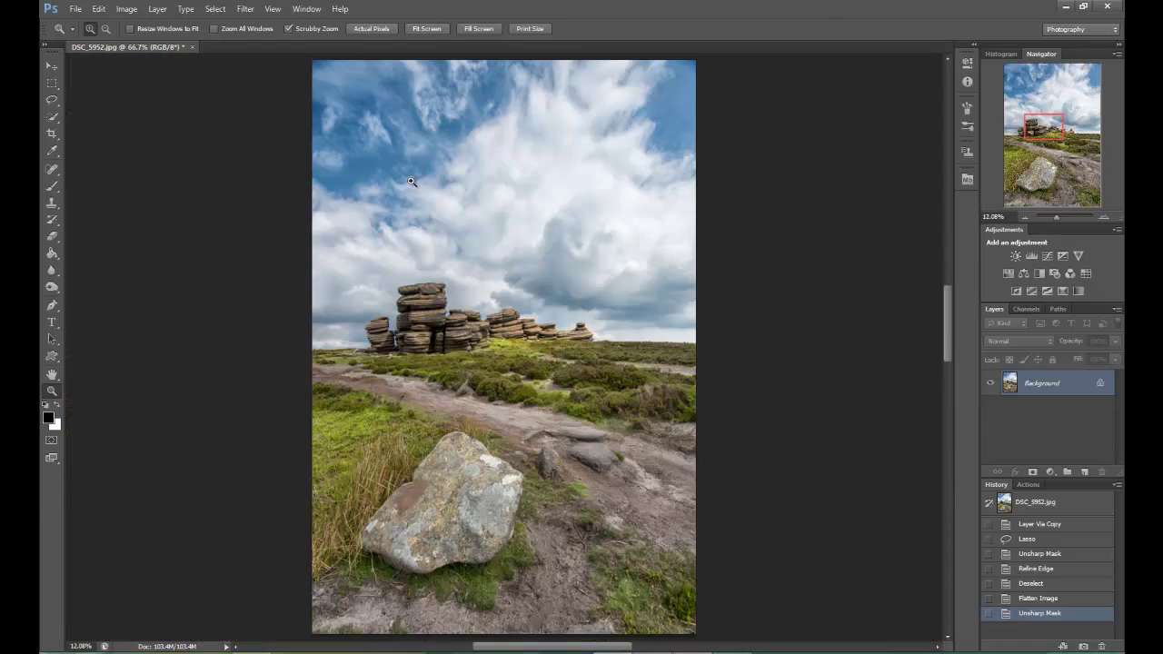